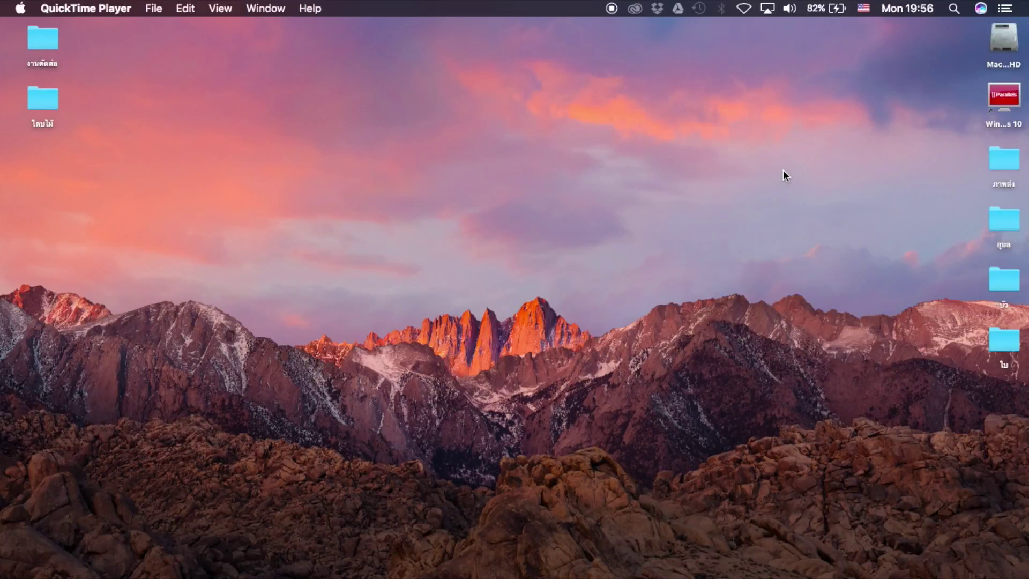
# Step: Launch Photoshop CC 2015.5 from the Finder Dock to reach its recent-files start screen
pyautogui.click(366, 228)
pyautogui.moveTo(514, 574)
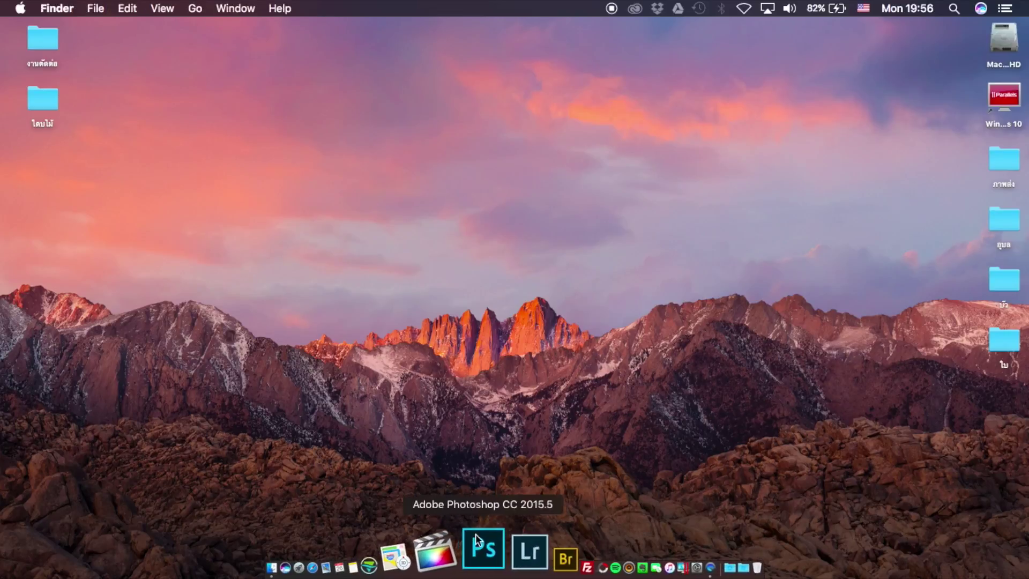
pyautogui.click(475, 553)
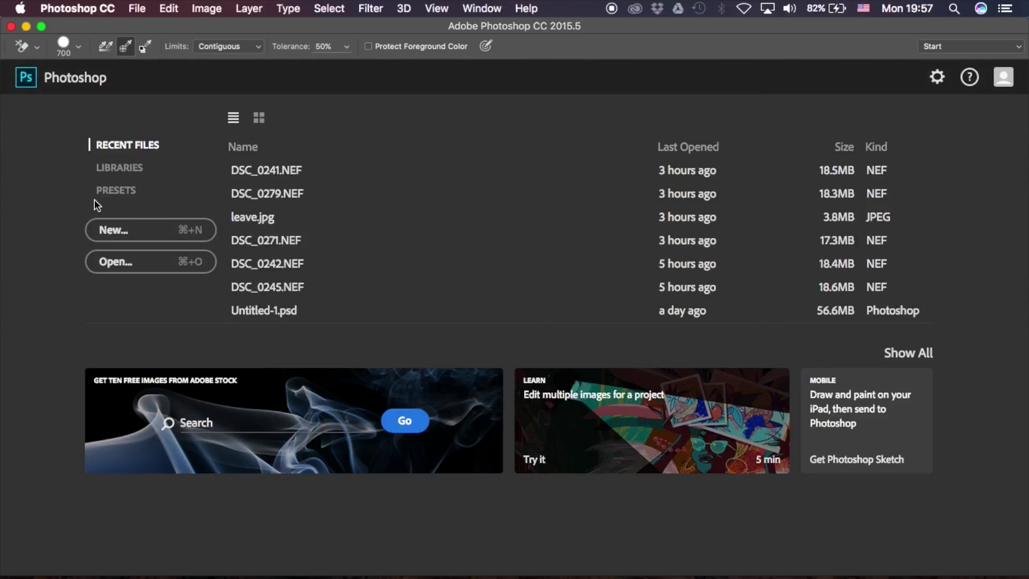
# Step: Open DSC_0272.NEF through Camera Raw into Photoshop as a Background-layer document
pyautogui.click(119, 262)
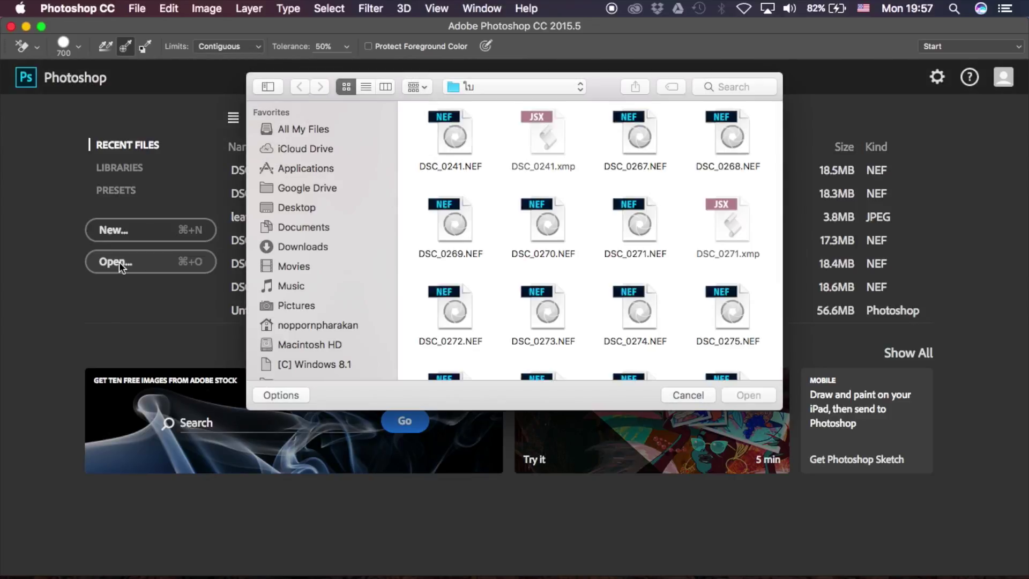
pyautogui.click(459, 305)
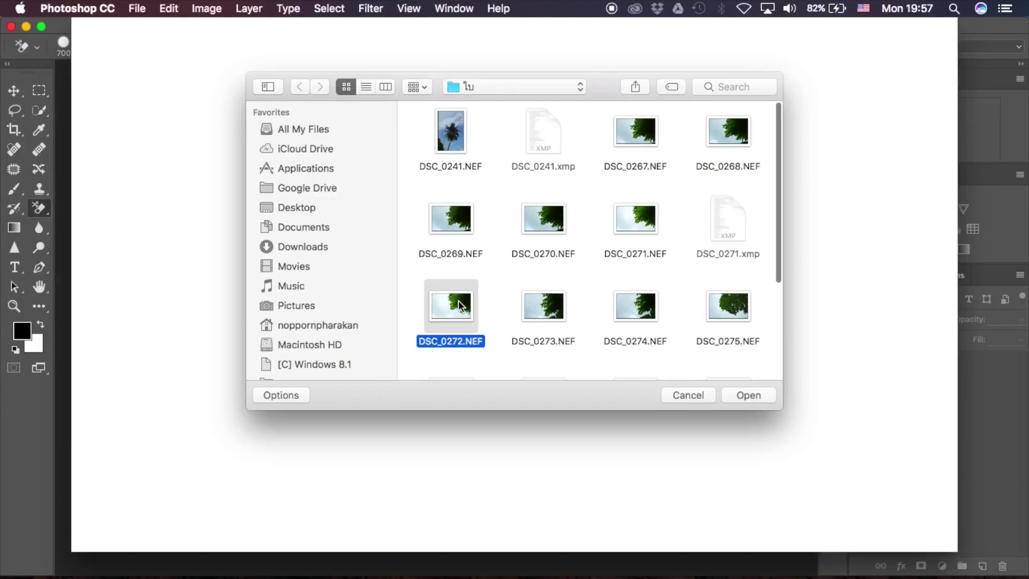
pyautogui.doubleClick(460, 306)
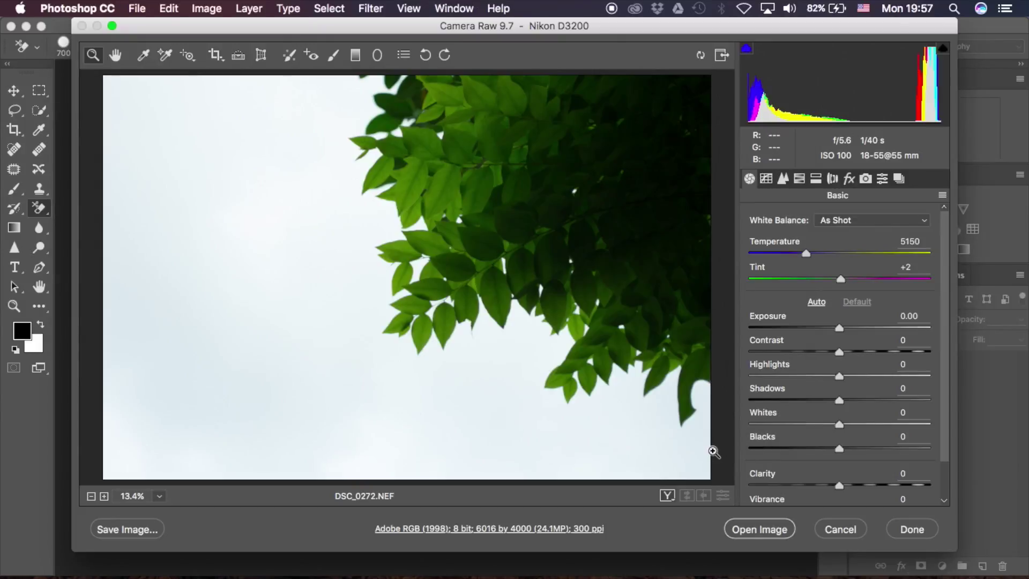
pyautogui.click(760, 530)
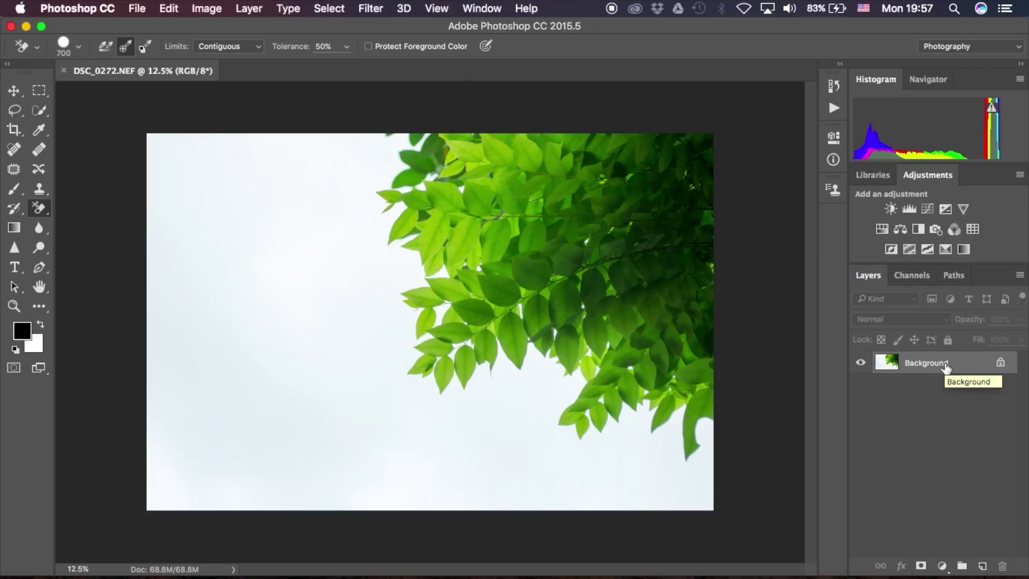
# Step: Duplicate the photo, set Layer 1 copy to Hard Light, and merge it with Layer 1
pyautogui.hotkey('ctrl', 'j')
pyautogui.hotkey('ctrl', 'j')
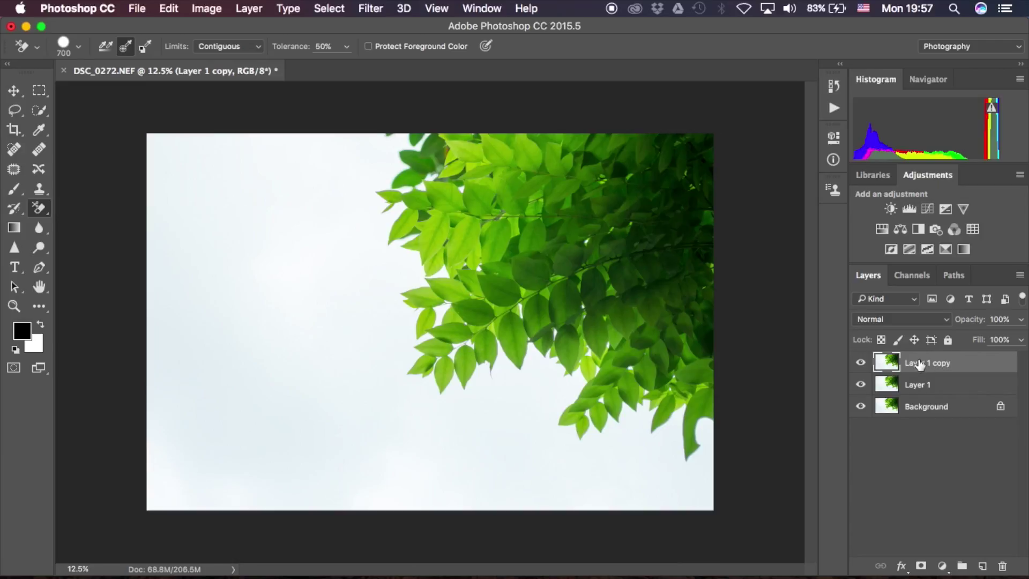
pyautogui.click(942, 322)
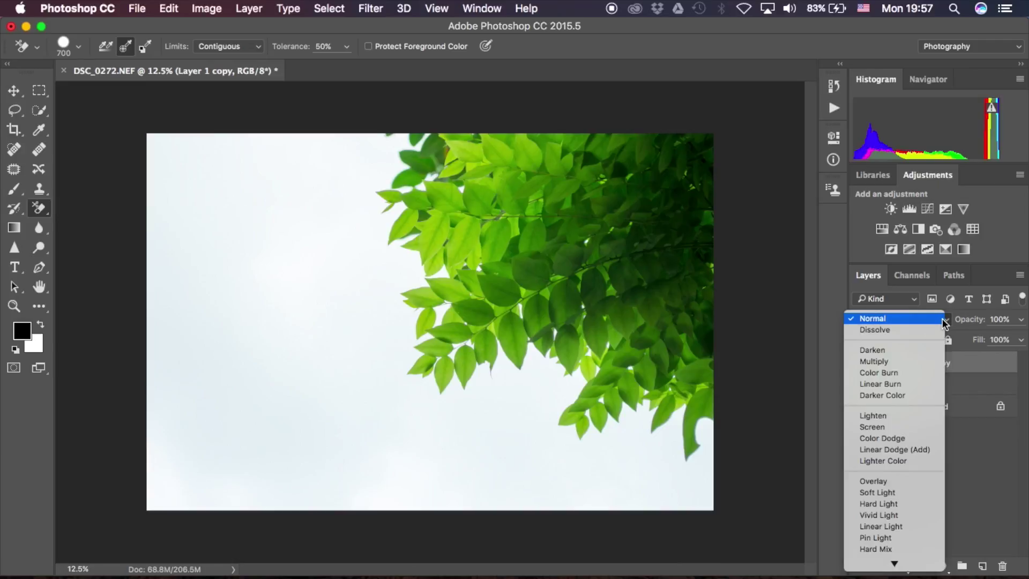
pyautogui.click(893, 504)
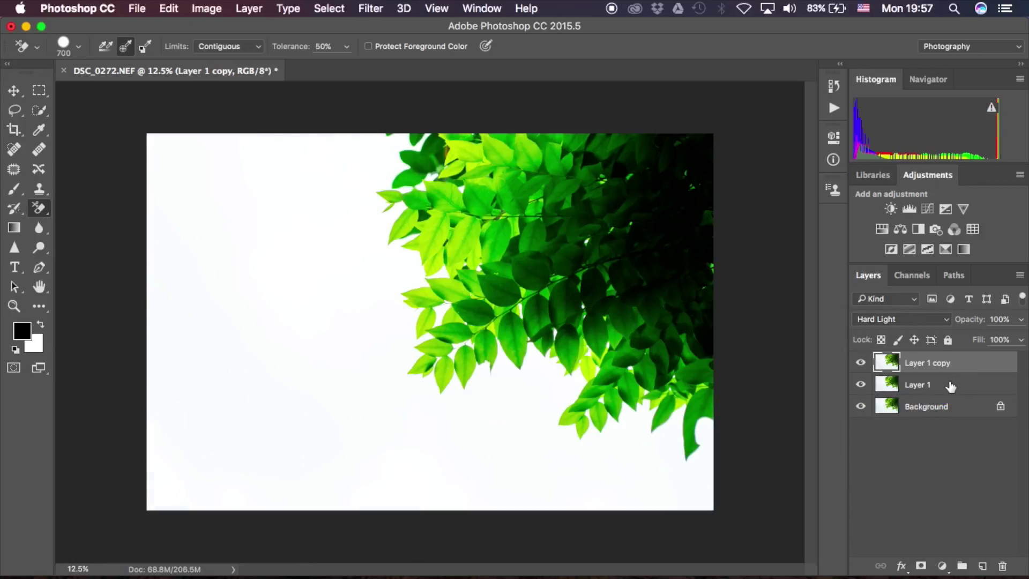
pyautogui.keyDown('shift'); pyautogui.click(950, 386); pyautogui.keyUp('shift')
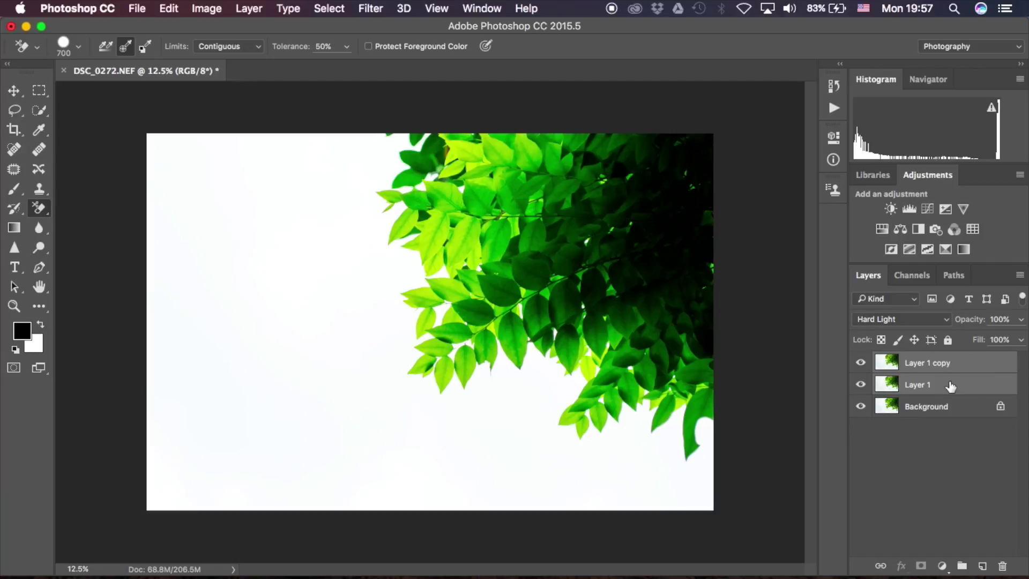
pyautogui.press('super+e')
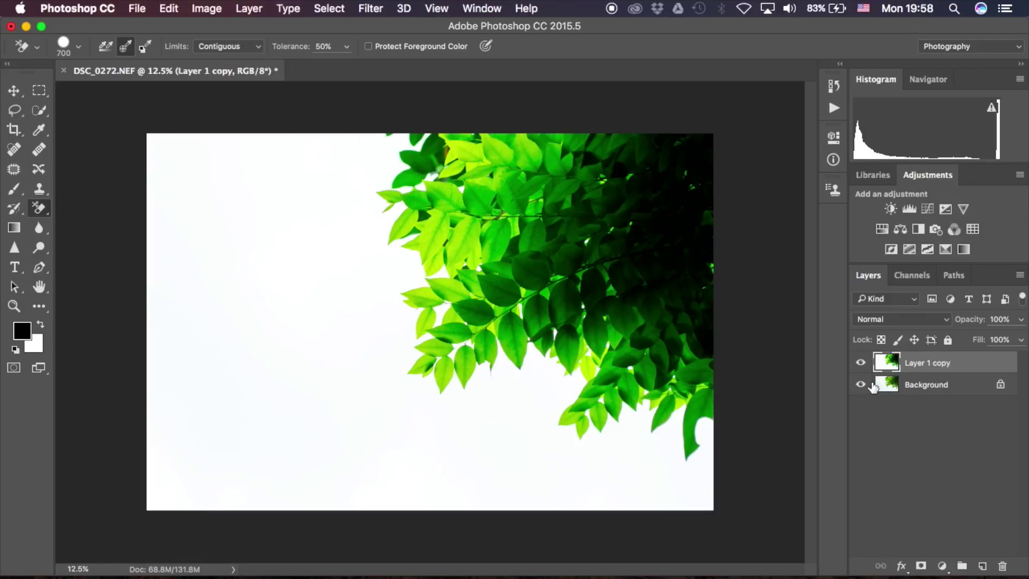
# Step: Duplicate the Blue channel as Blue copy and make it the only visible channel
pyautogui.click(912, 275)
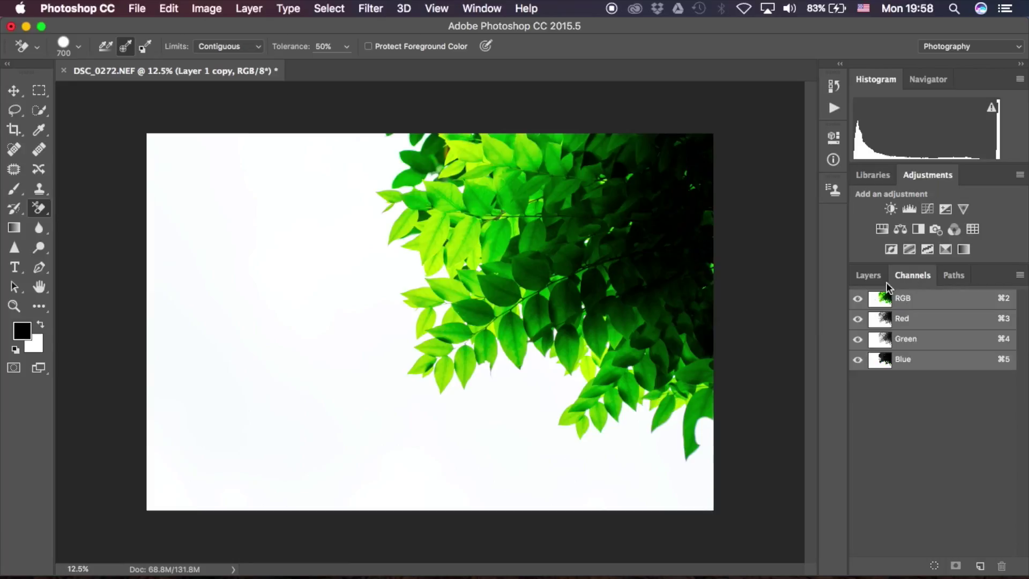
pyautogui.click(906, 365)
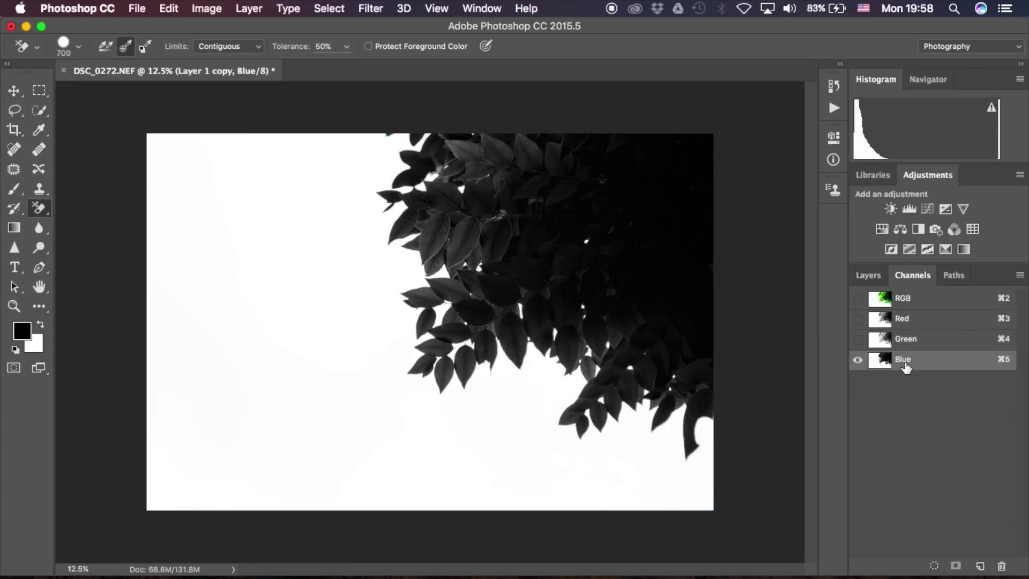
pyautogui.rightClick(906, 367)
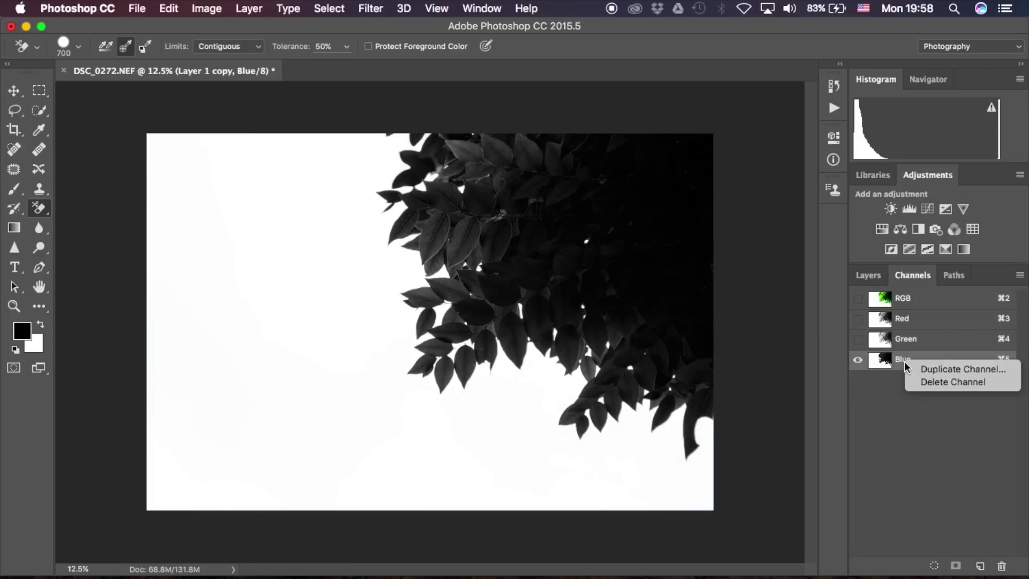
pyautogui.click(973, 370)
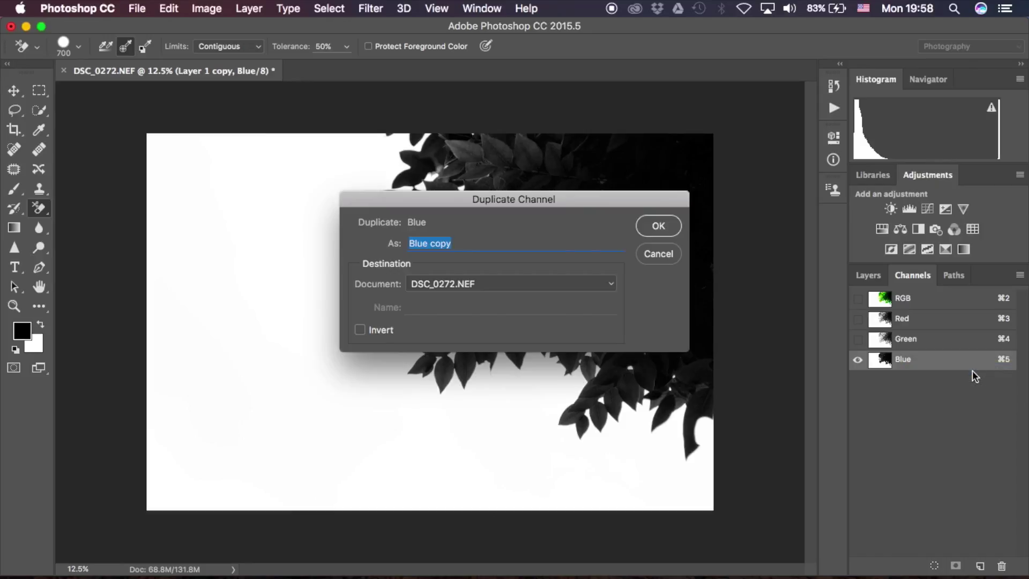
pyautogui.click(658, 225)
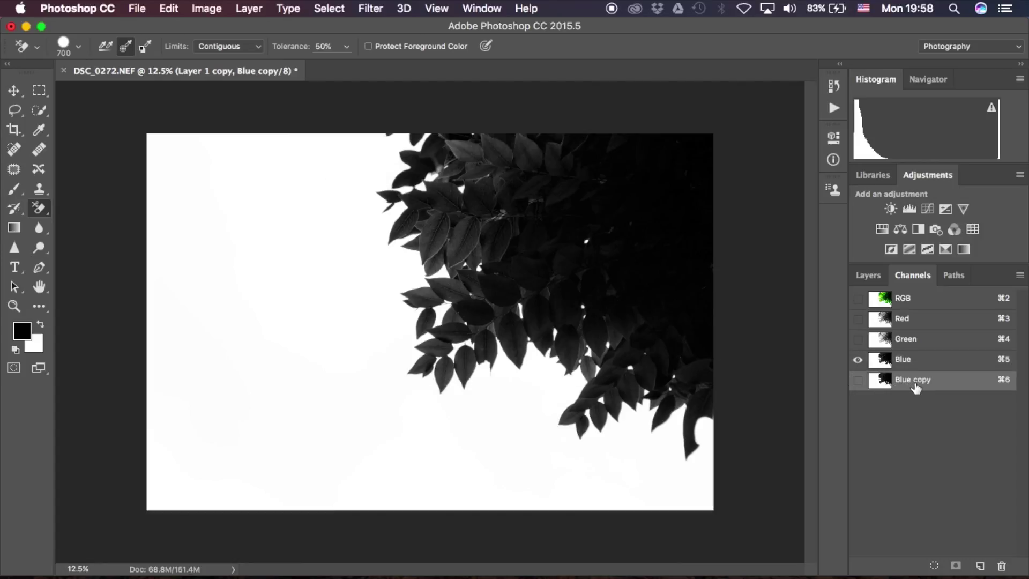
pyautogui.click(858, 381)
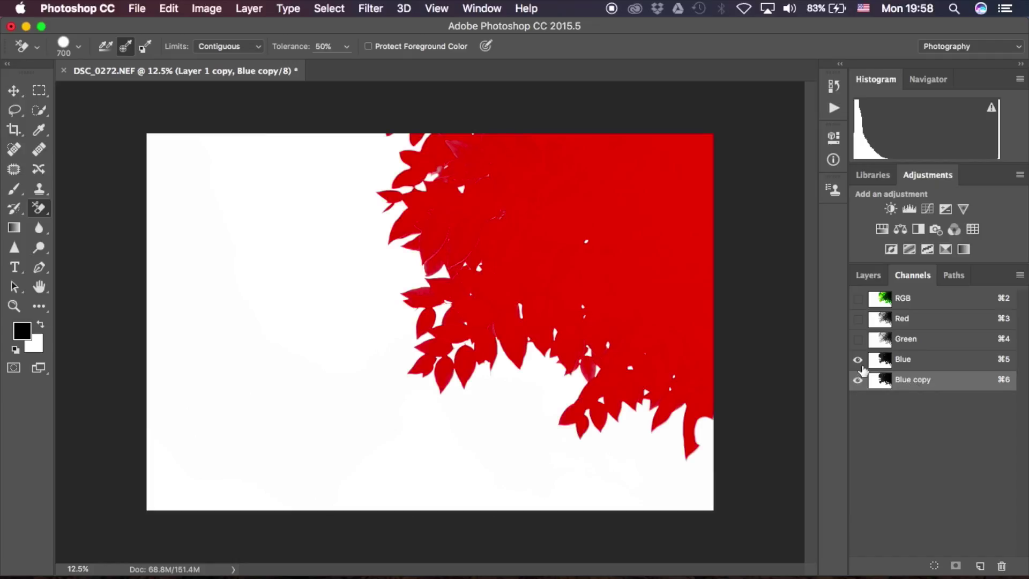
pyautogui.click(858, 361)
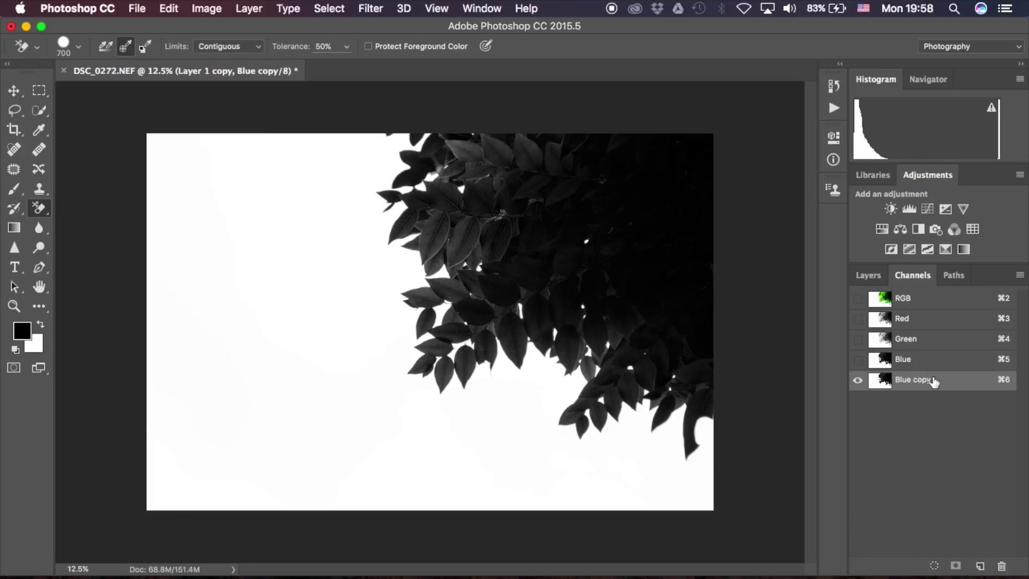
# Step: Apply Curves to Blue copy with one midpoint pulled slightly down to darken midtones
pyautogui.click(210, 8)
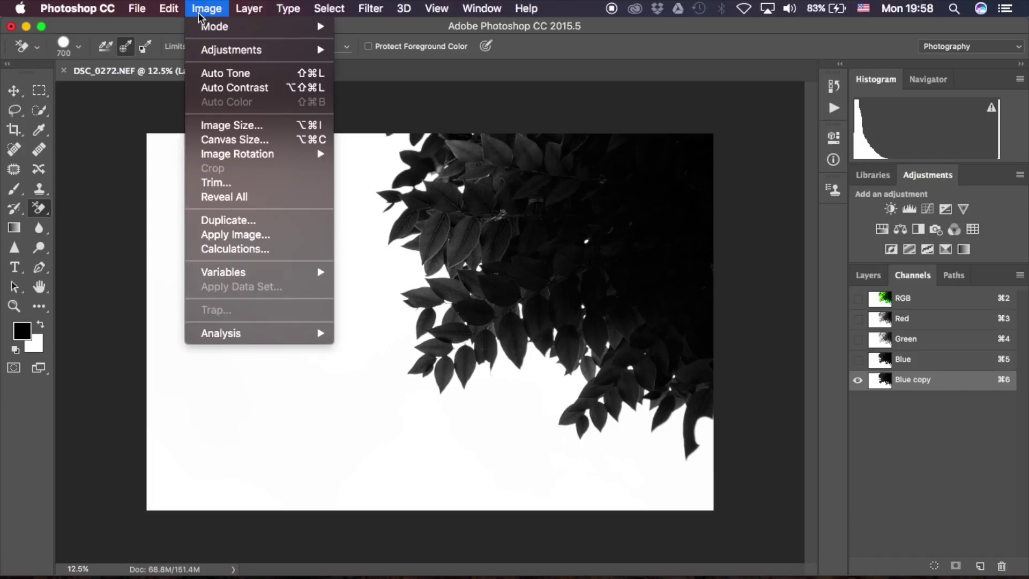
pyautogui.moveTo(231, 50)
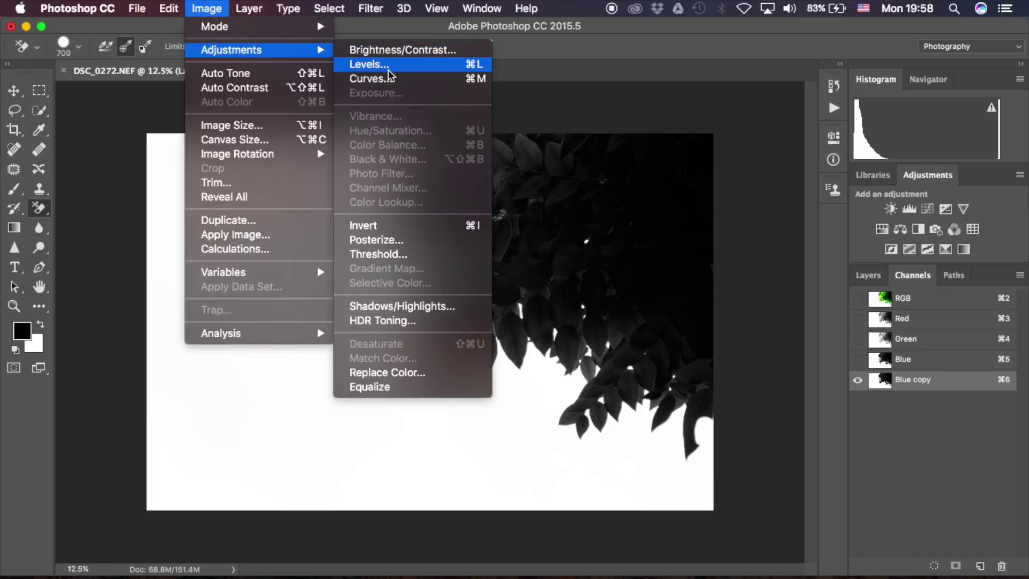
pyautogui.click(385, 78)
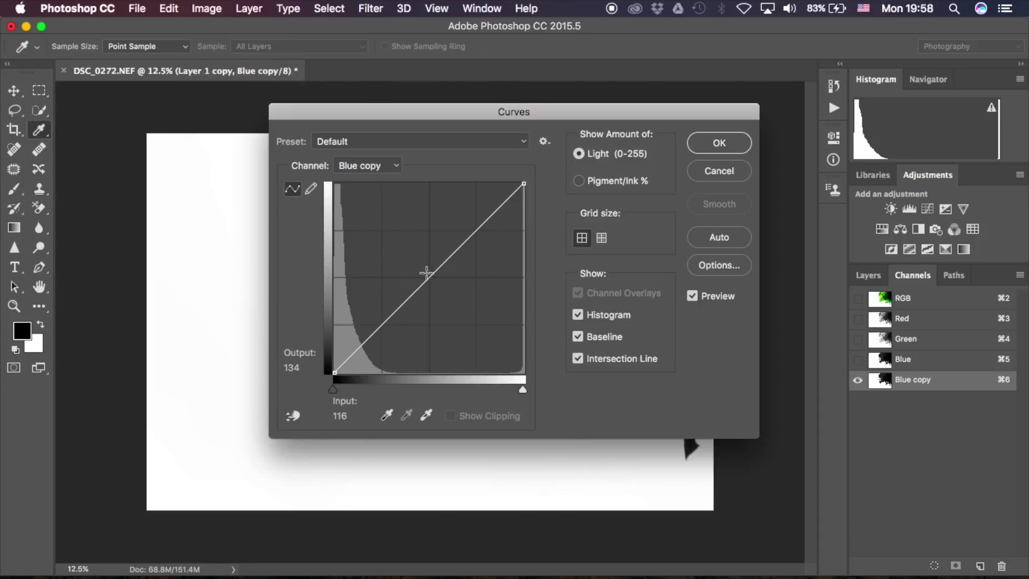
pyautogui.moveTo(430, 275); pyautogui.dragTo(436, 282)
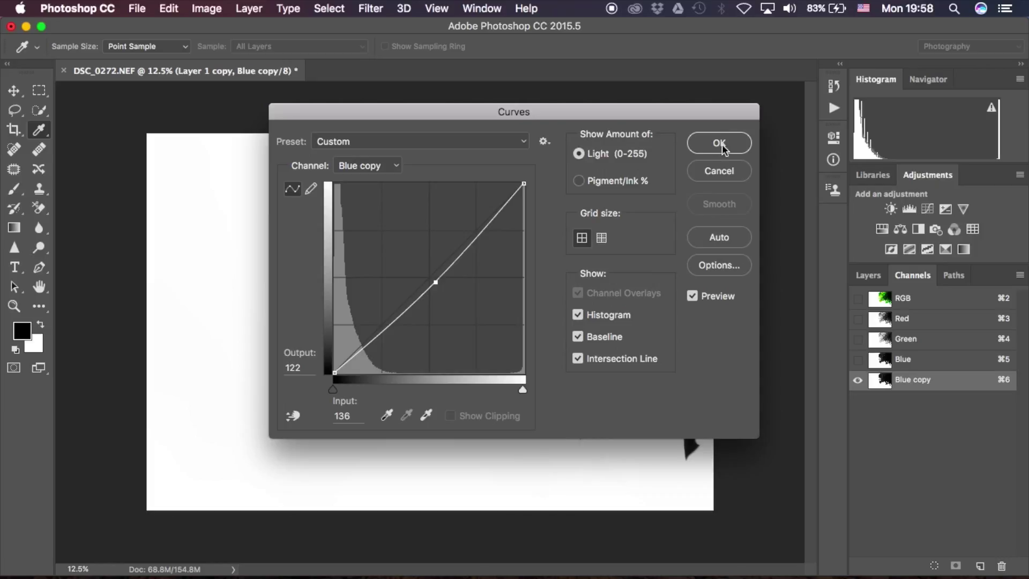
pyautogui.click(719, 144)
pyautogui.press('e')
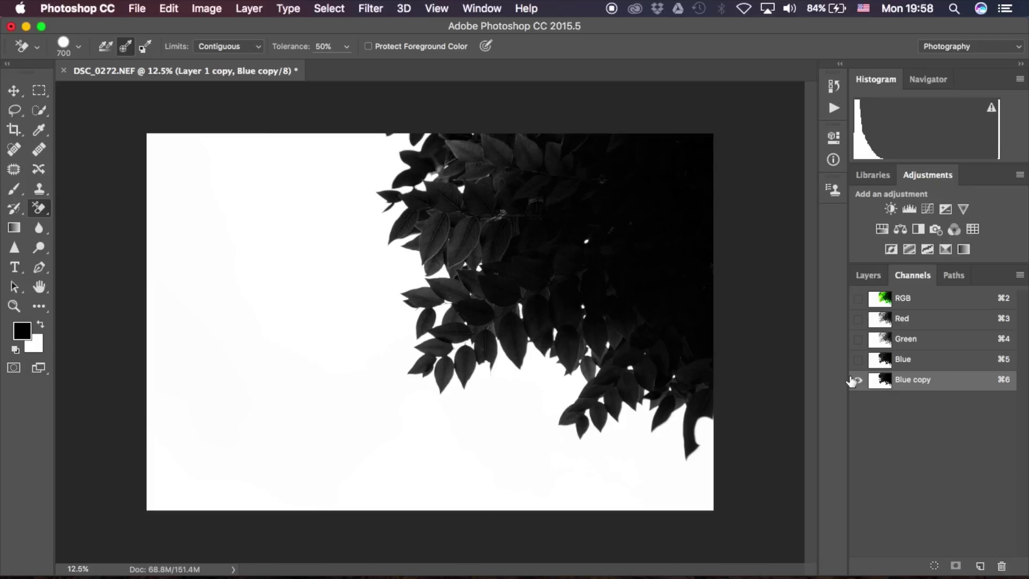
# Step: Load Blue copy as a selection, invert it onto the leaves, and return to Layers
pyautogui.keyDown('super'); pyautogui.click(885, 382); pyautogui.keyUp('super')
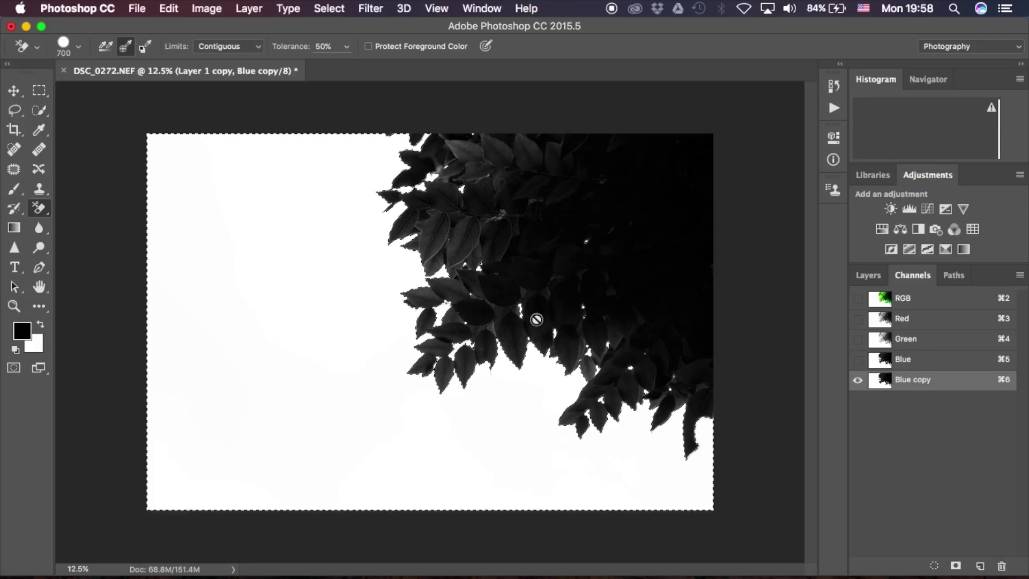
pyautogui.press('super+shift+i')
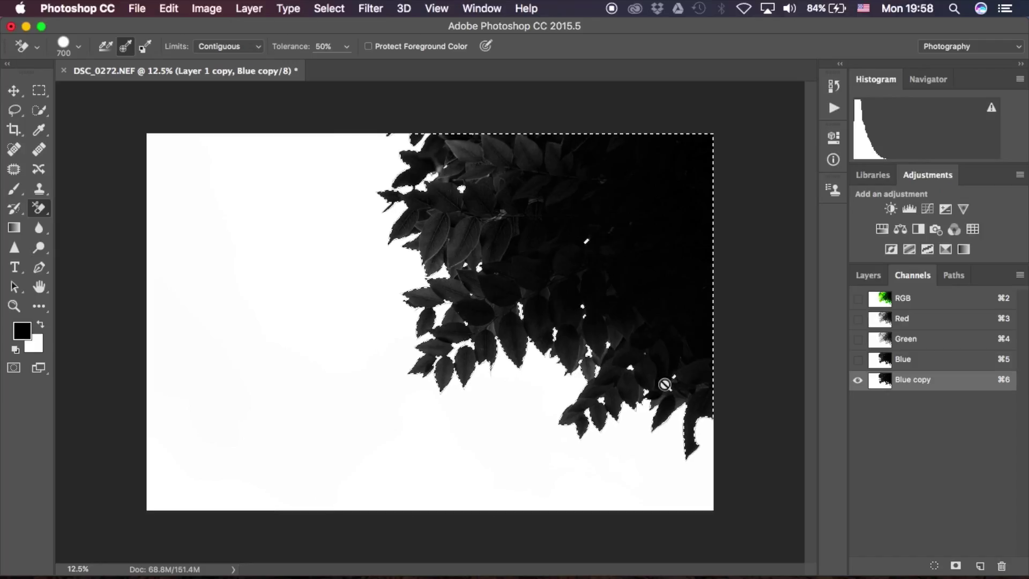
pyautogui.click(865, 278)
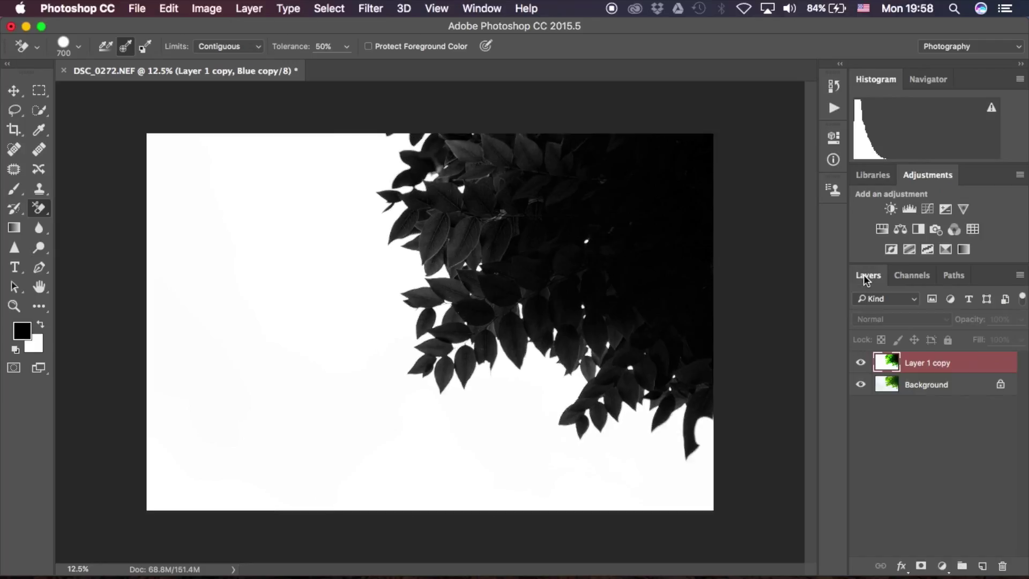
# Step: Copy the selected leaves from Background to Layer 1, hide Layer 1 copy and Background, add Layer 2
pyautogui.click(921, 391)
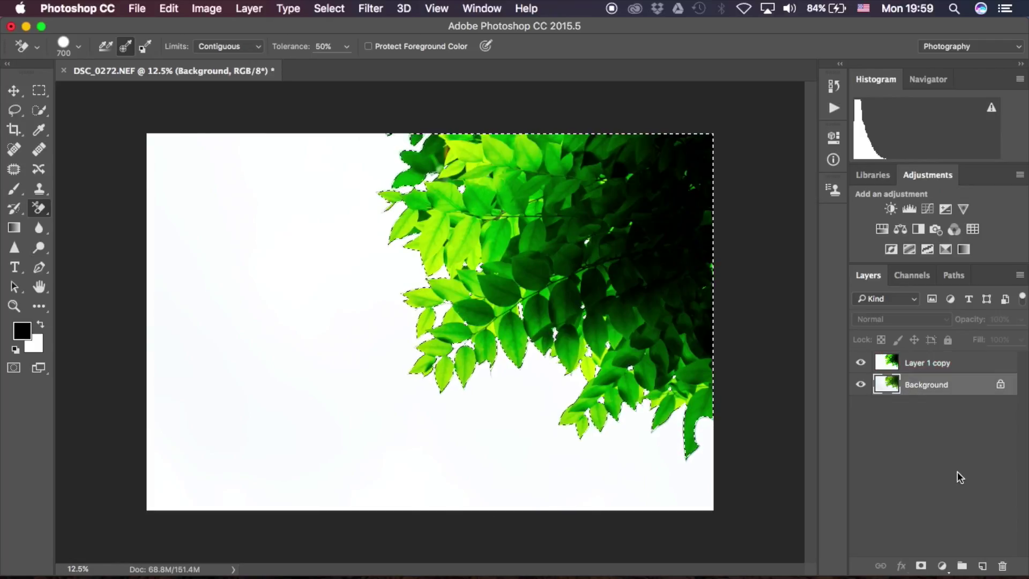
pyautogui.press('super+j')
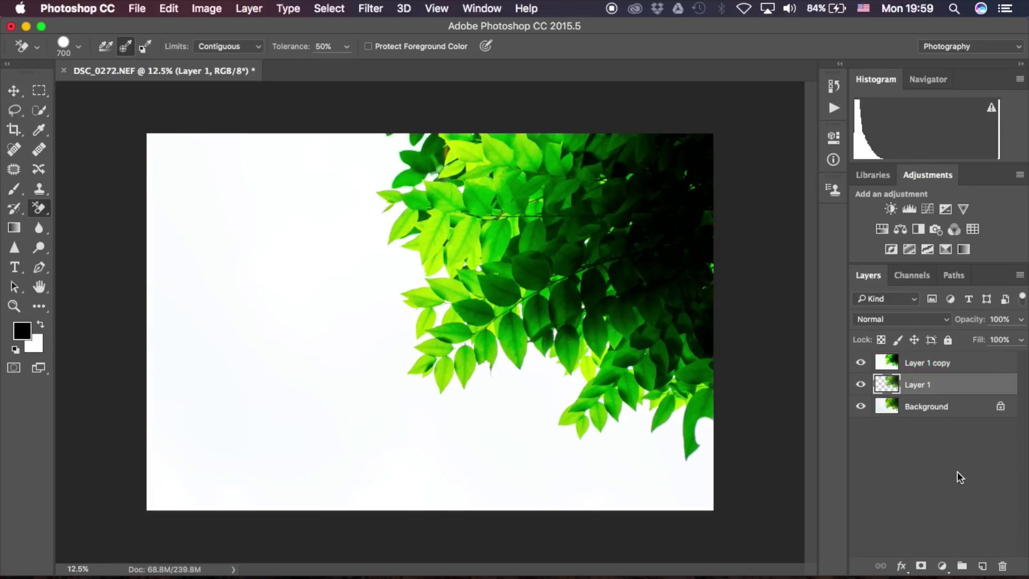
pyautogui.click(861, 363)
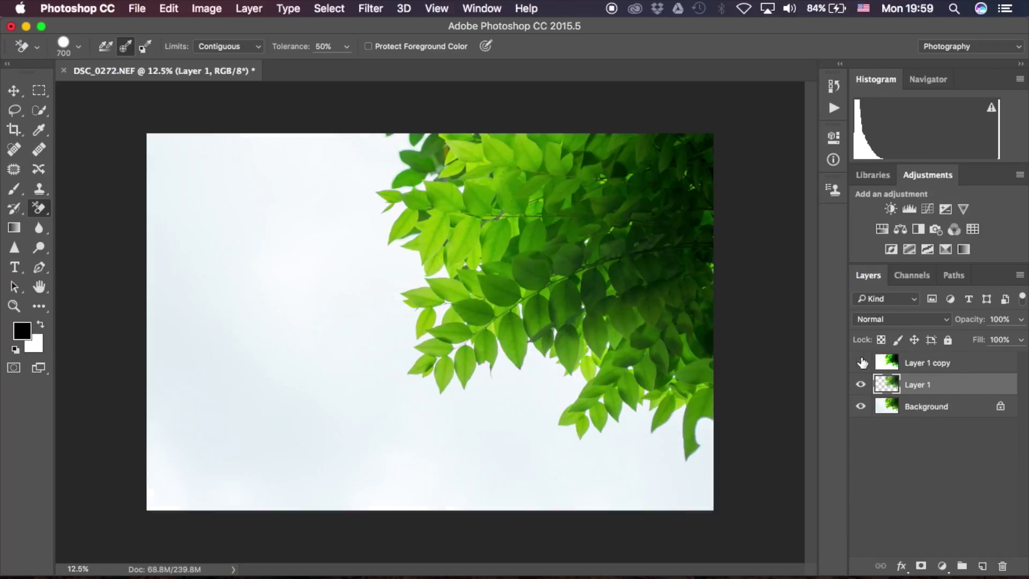
pyautogui.click(861, 407)
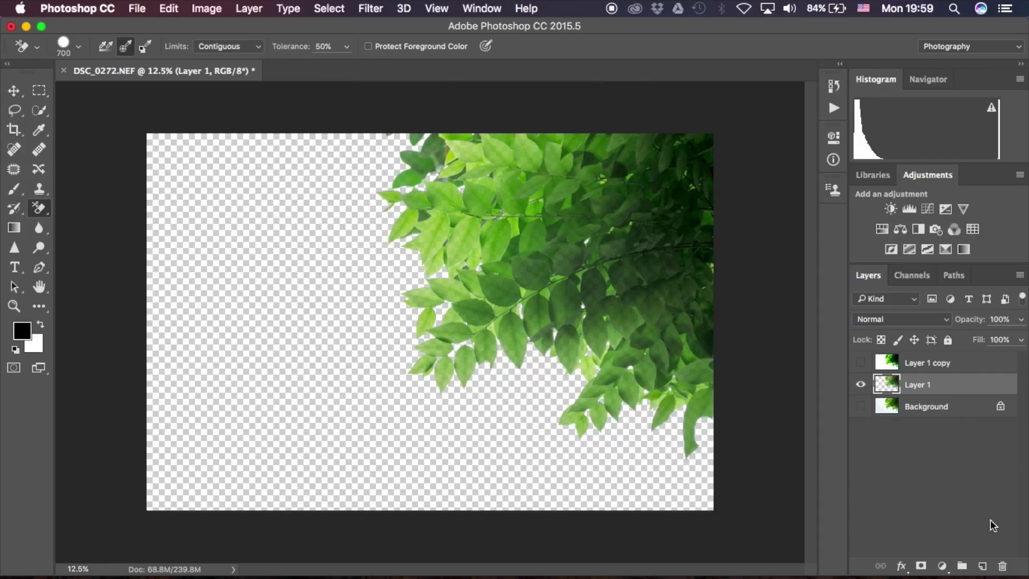
pyautogui.click(984, 567)
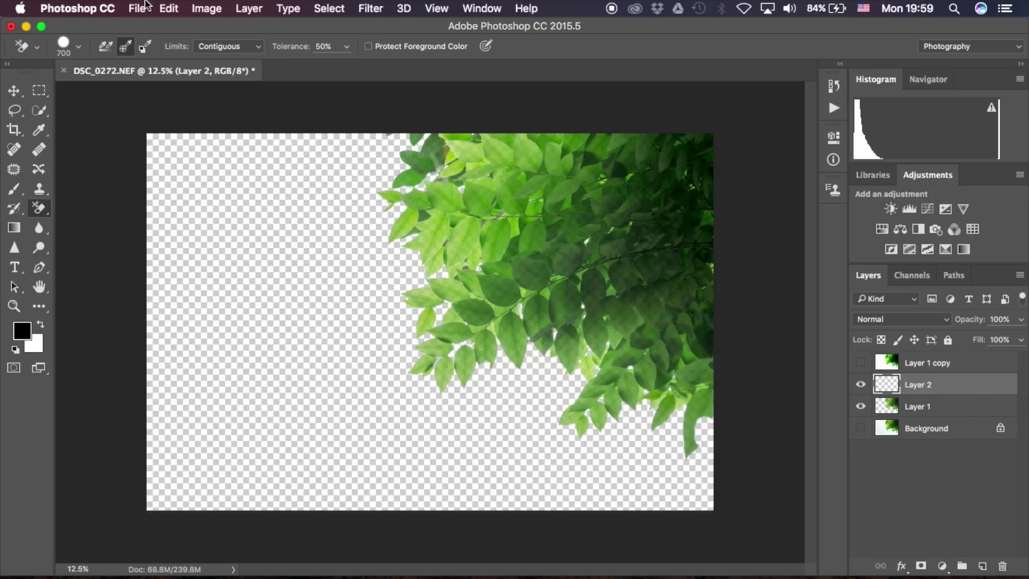
# Step: Fill Layer 2 with Black and drag Layer 1 above it
pyautogui.click(169, 7)
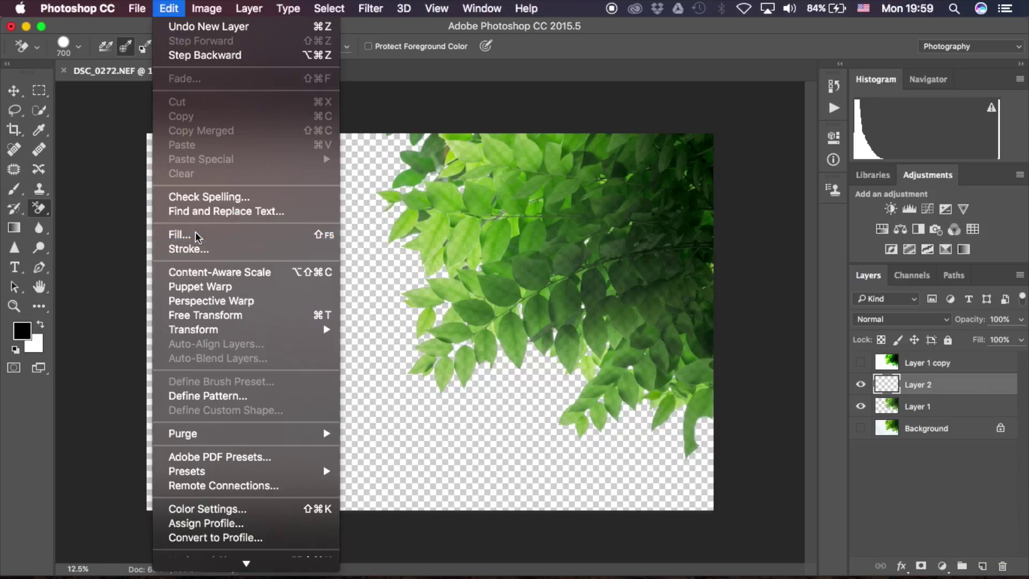
pyautogui.click(198, 231)
pyautogui.click(559, 202)
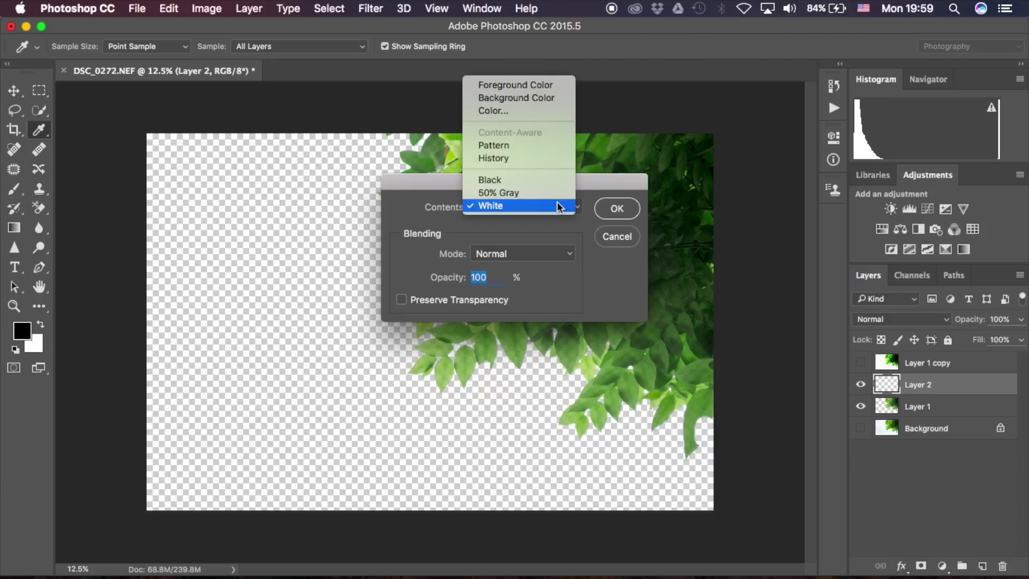
pyautogui.click(552, 180)
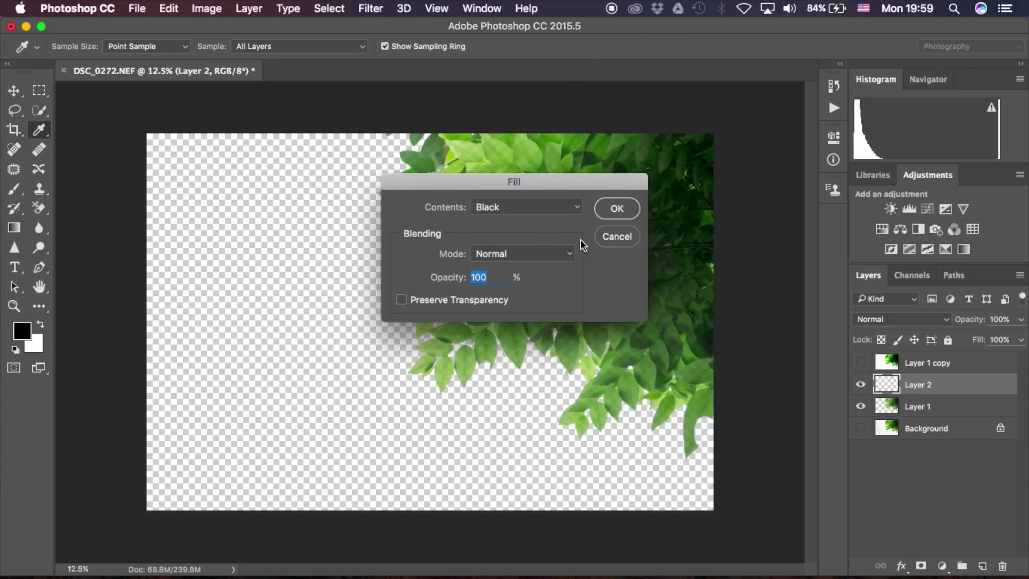
pyautogui.click(617, 208)
pyautogui.press('e')
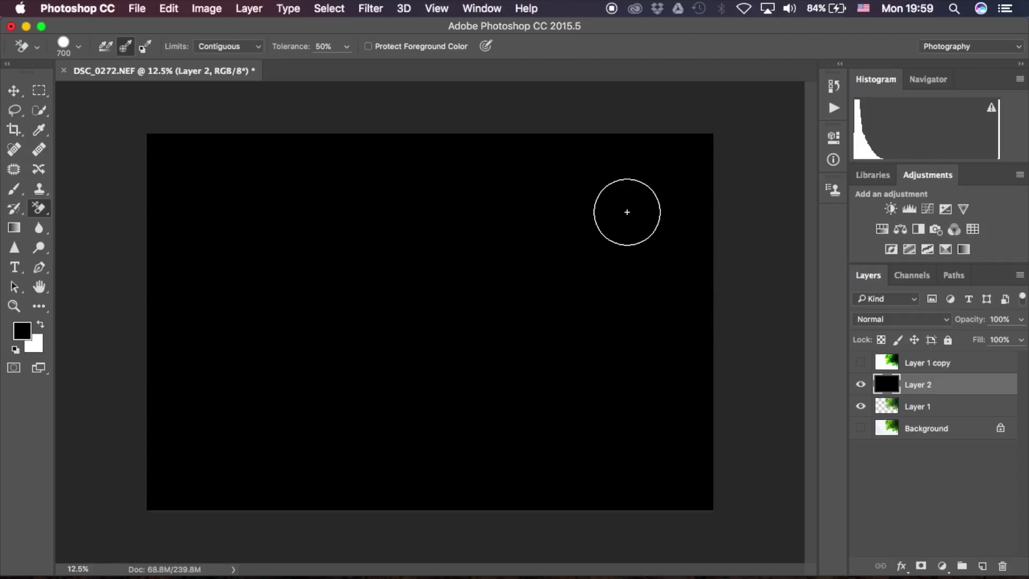
pyautogui.moveTo(930, 406); pyautogui.dragTo(933, 413)
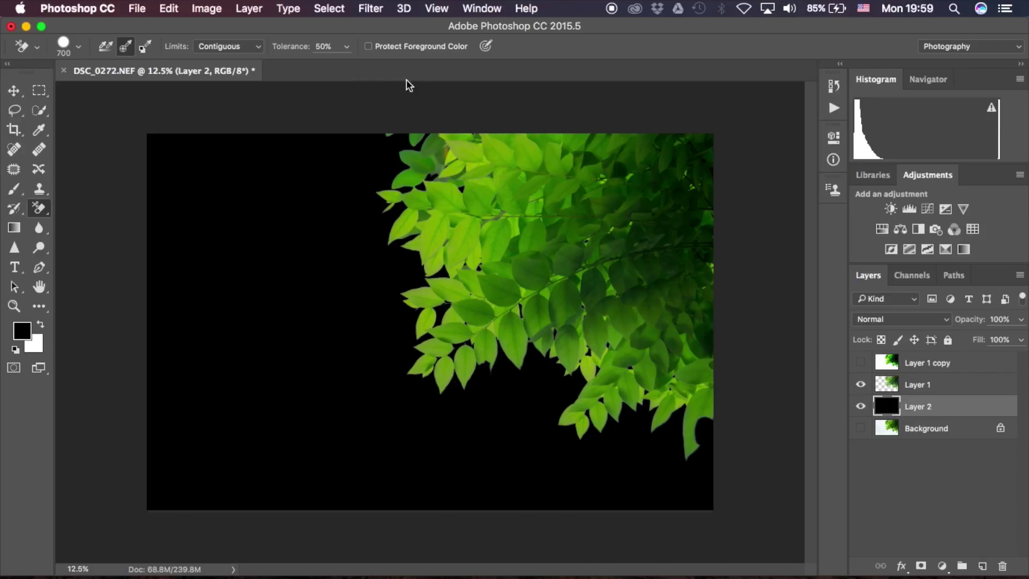
# Step: Refill Layer 2 using Edit > Fill with Contents set to White
pyautogui.click(160, 7)
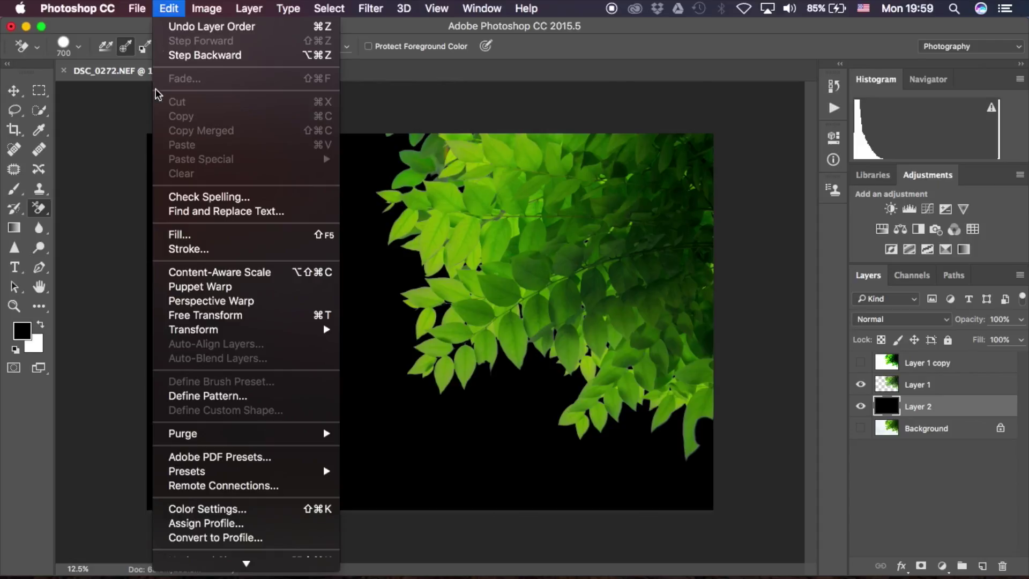
pyautogui.click(179, 235)
pyautogui.click(526, 210)
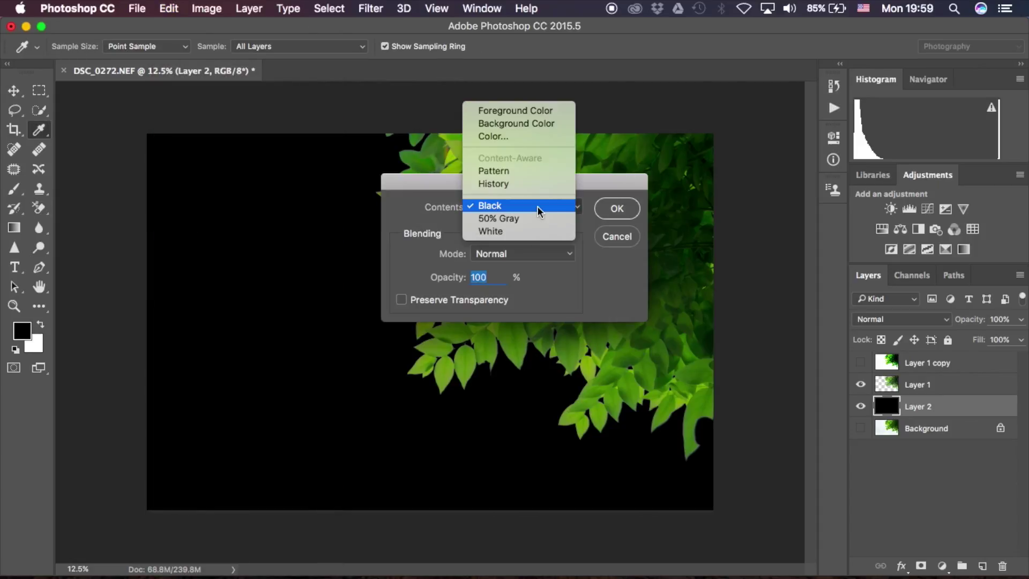
pyautogui.click(520, 228)
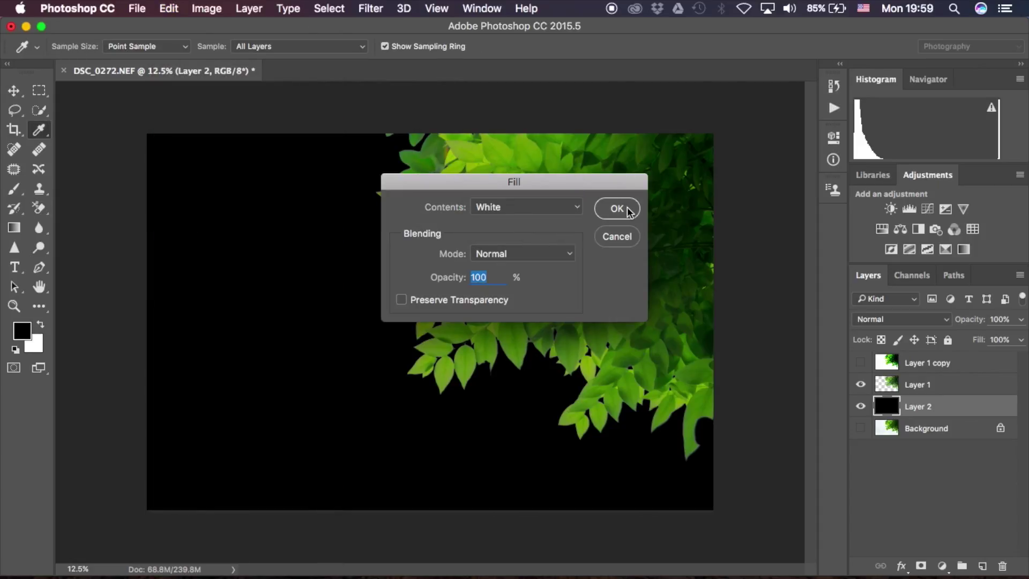
pyautogui.click(622, 208)
pyautogui.press('e')
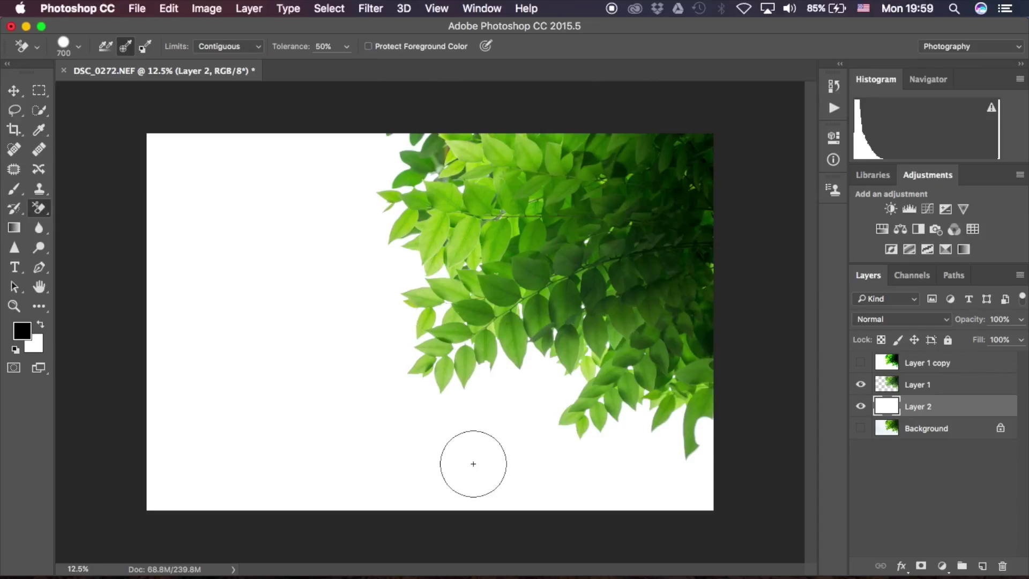